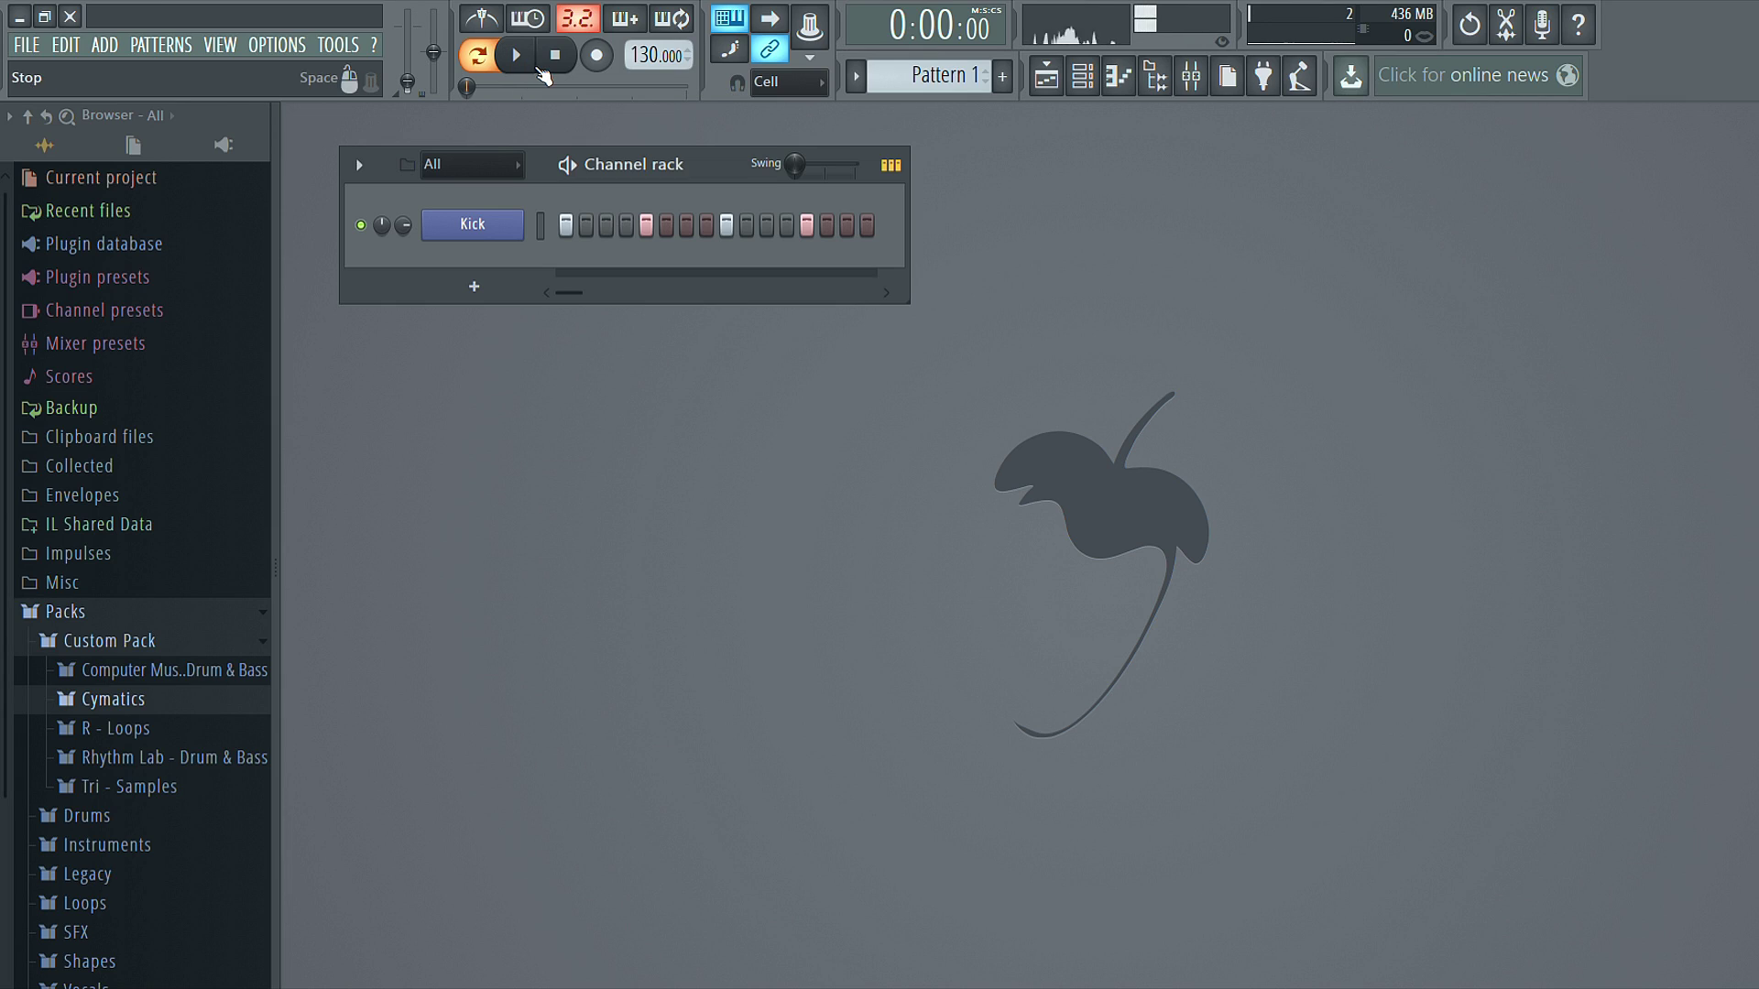
# Step: Play and stop the Kick pattern, then bring up the Mixer at the Kick insert
pyautogui.click(536, 65)
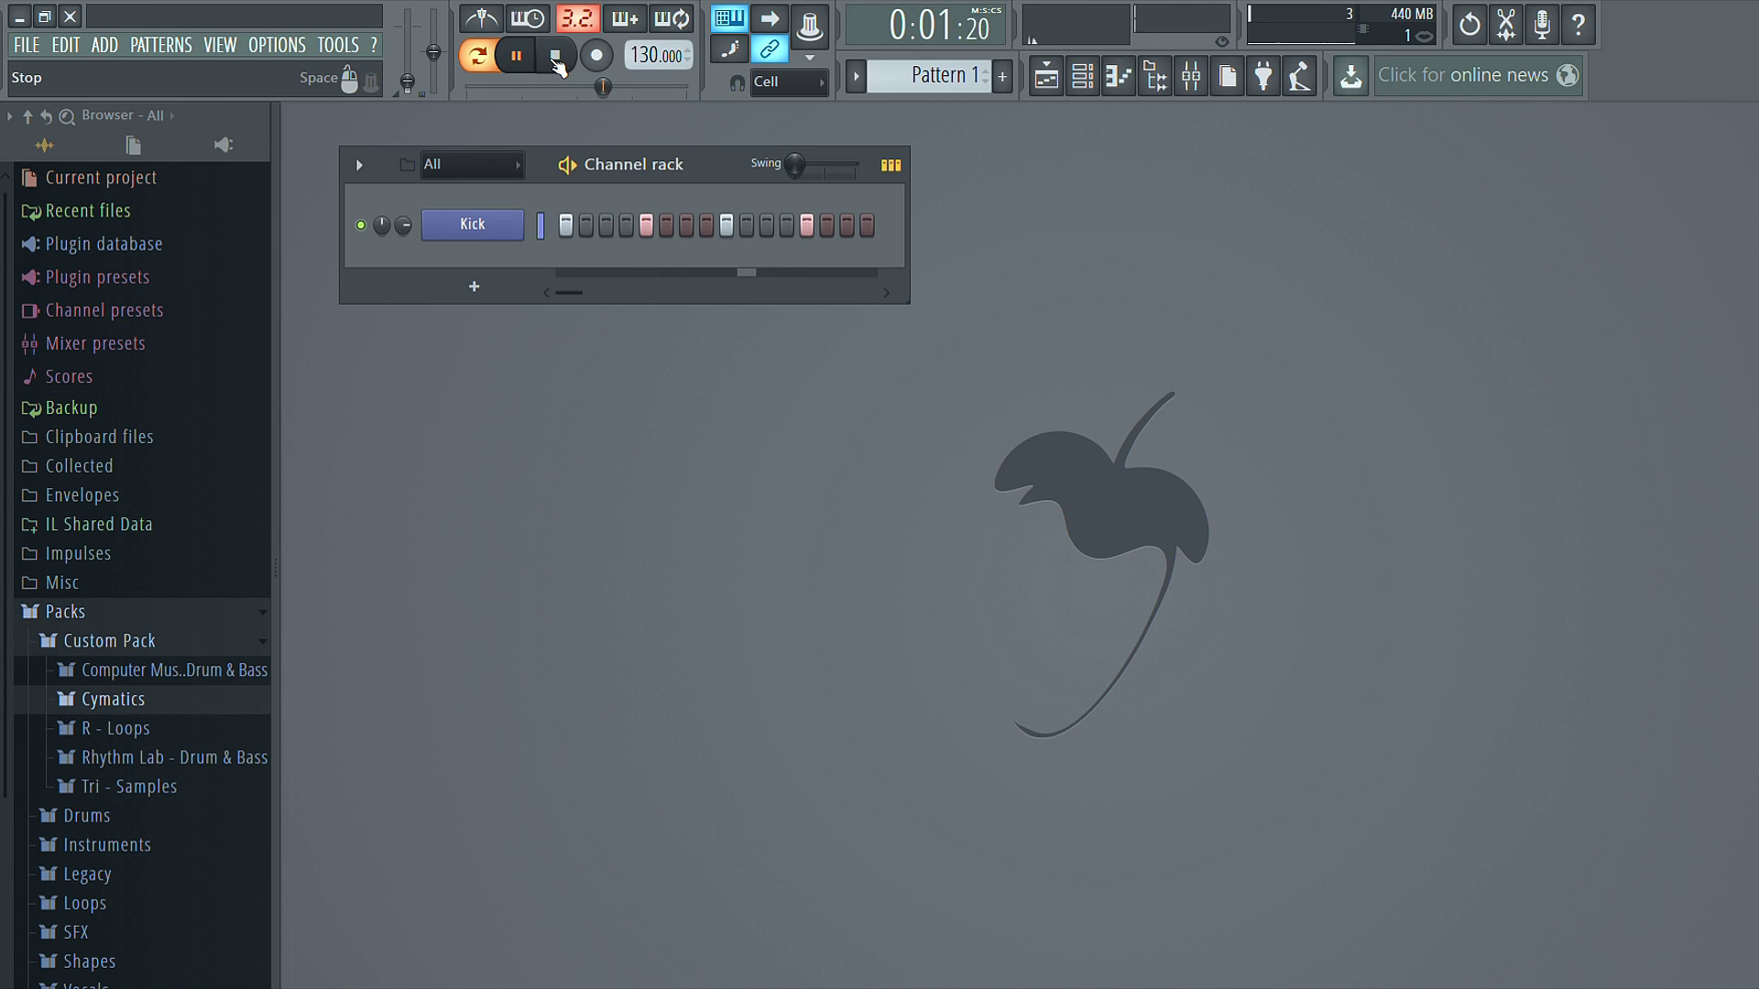
pyautogui.click(556, 58)
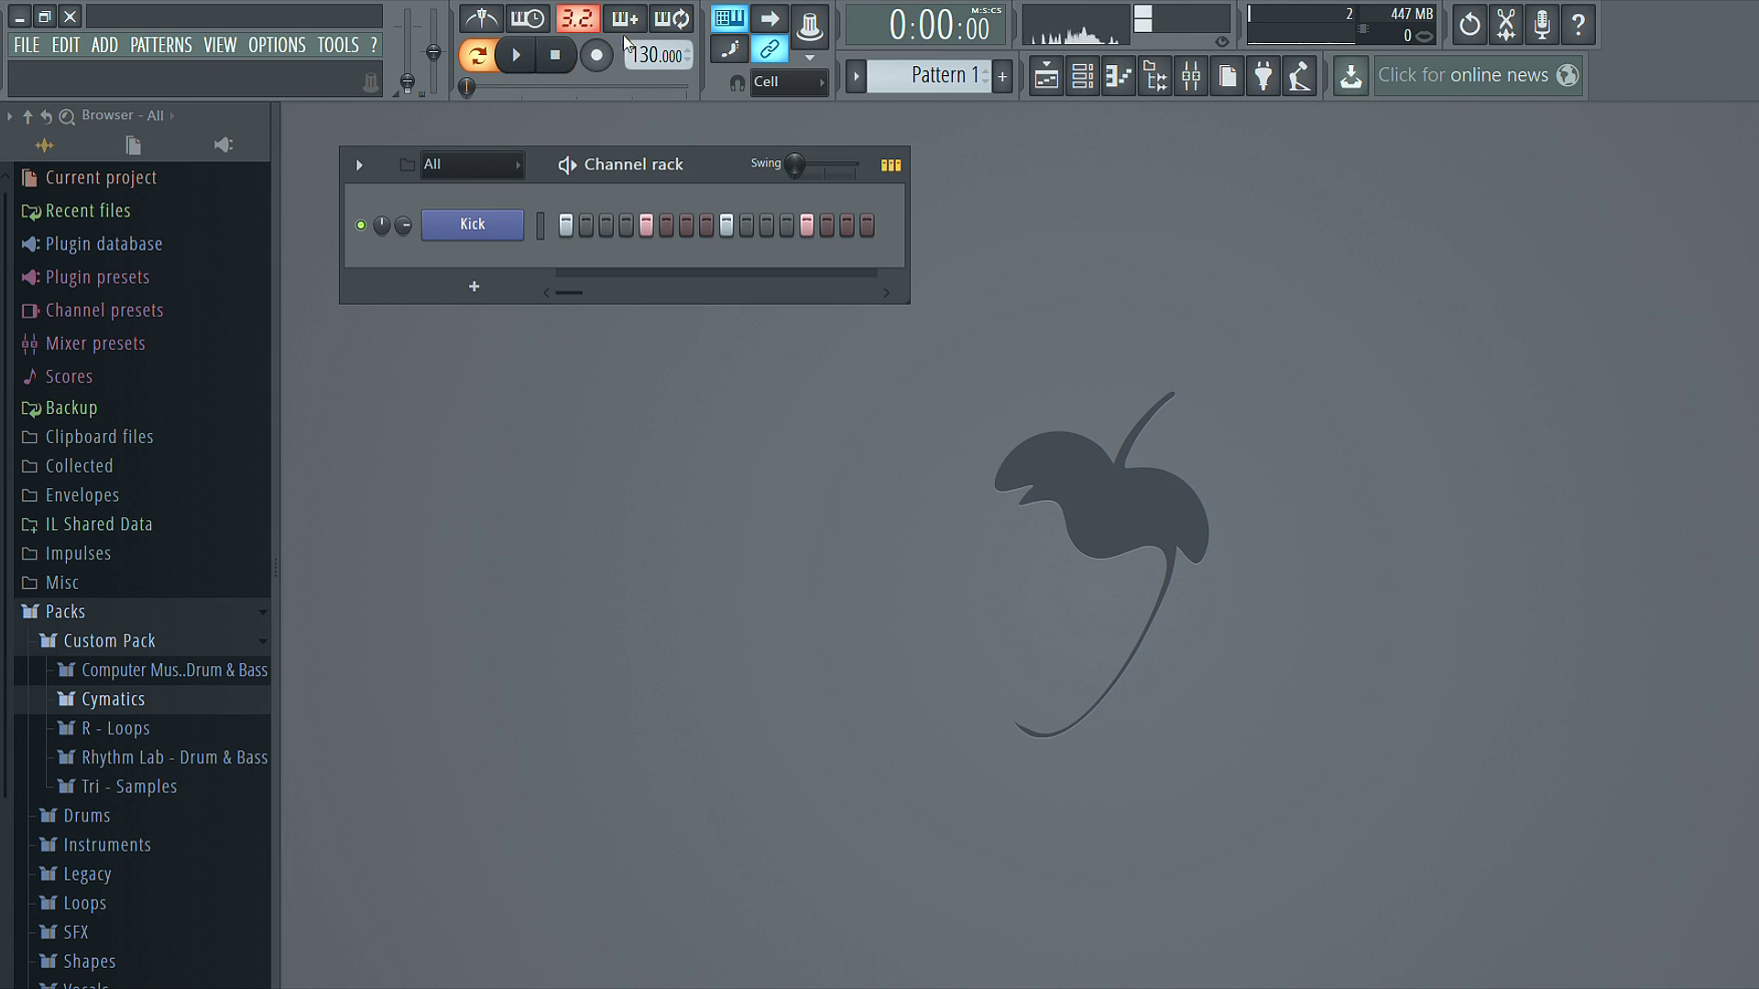
pyautogui.click(1190, 77)
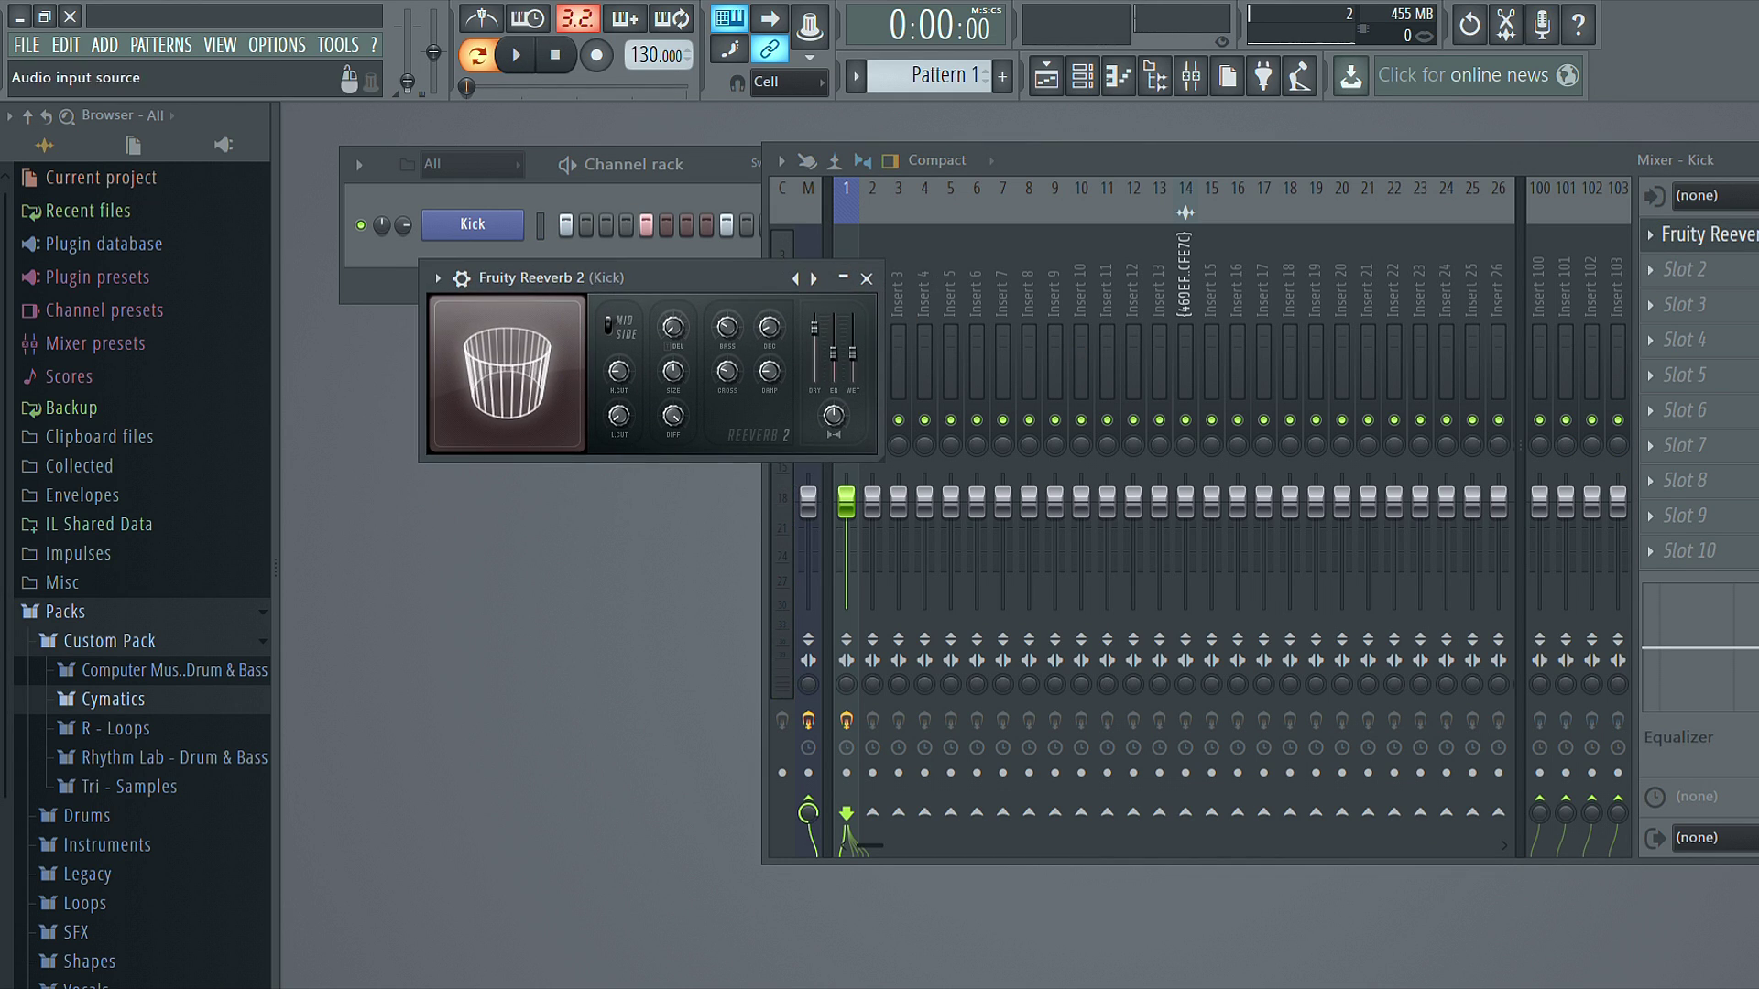
# Step: Hide the Mixer, lower Fruity Reeverb 2's WET level, shift its window right, and play
pyautogui.press('F9')
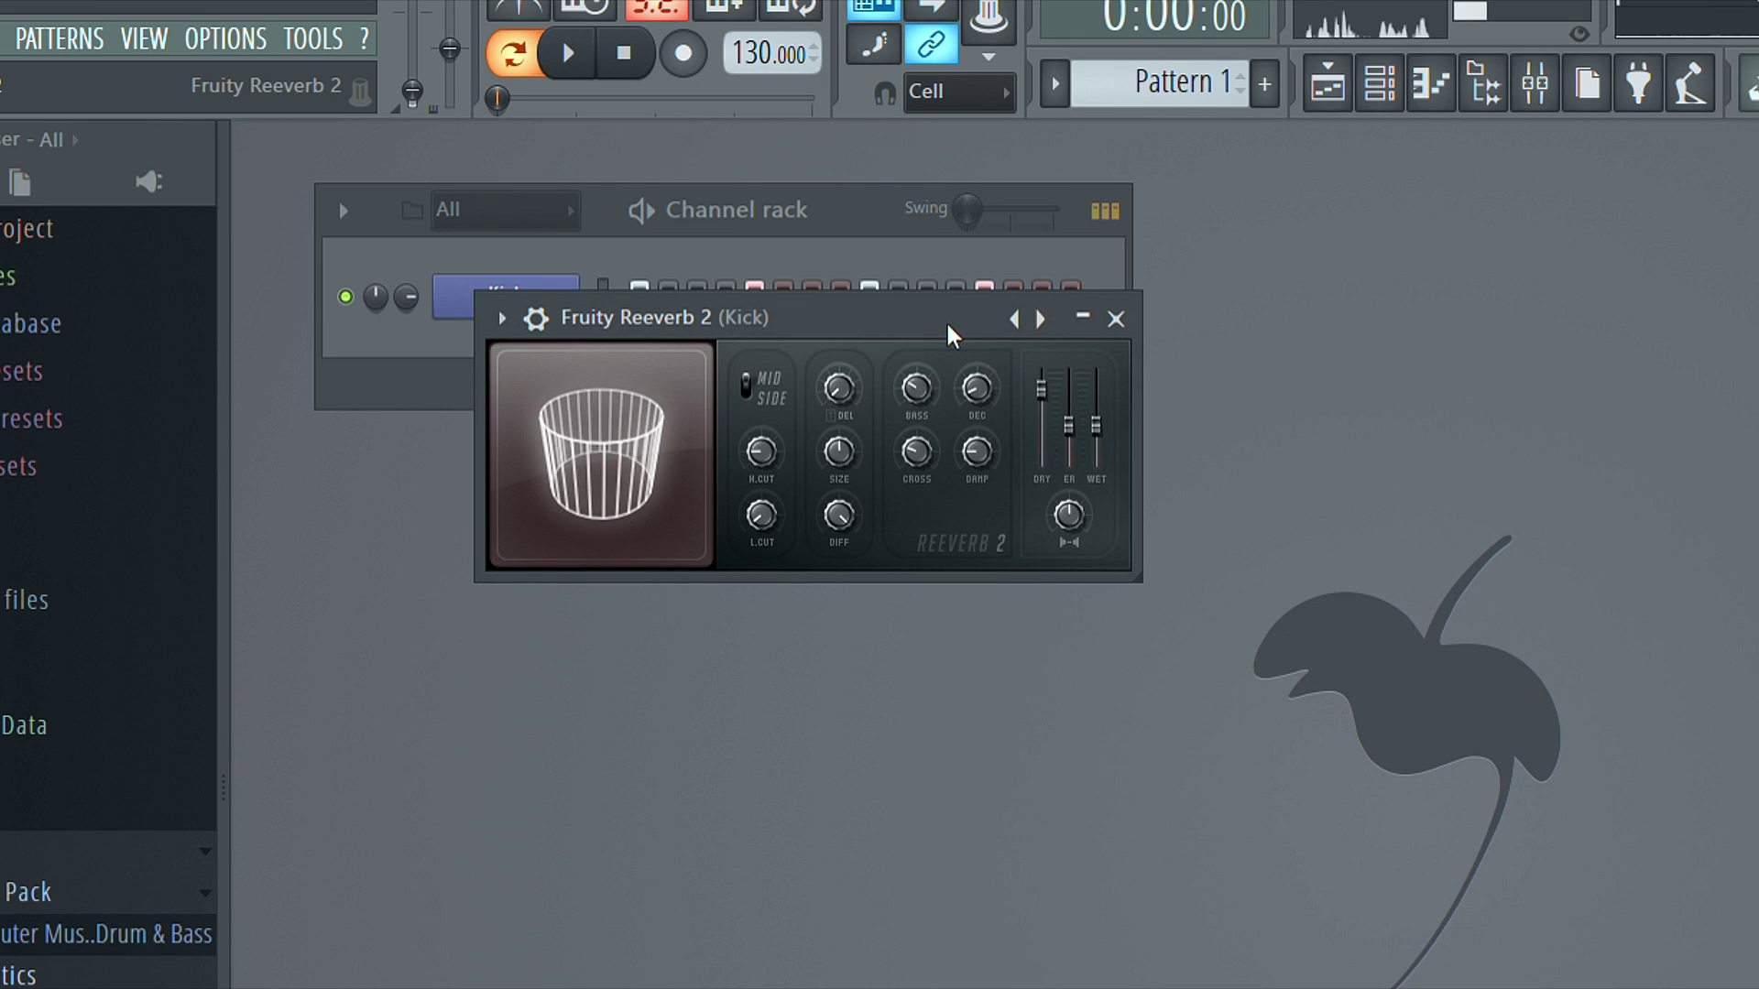
pyautogui.moveTo(1096, 427); pyautogui.dragTo(1096, 455)
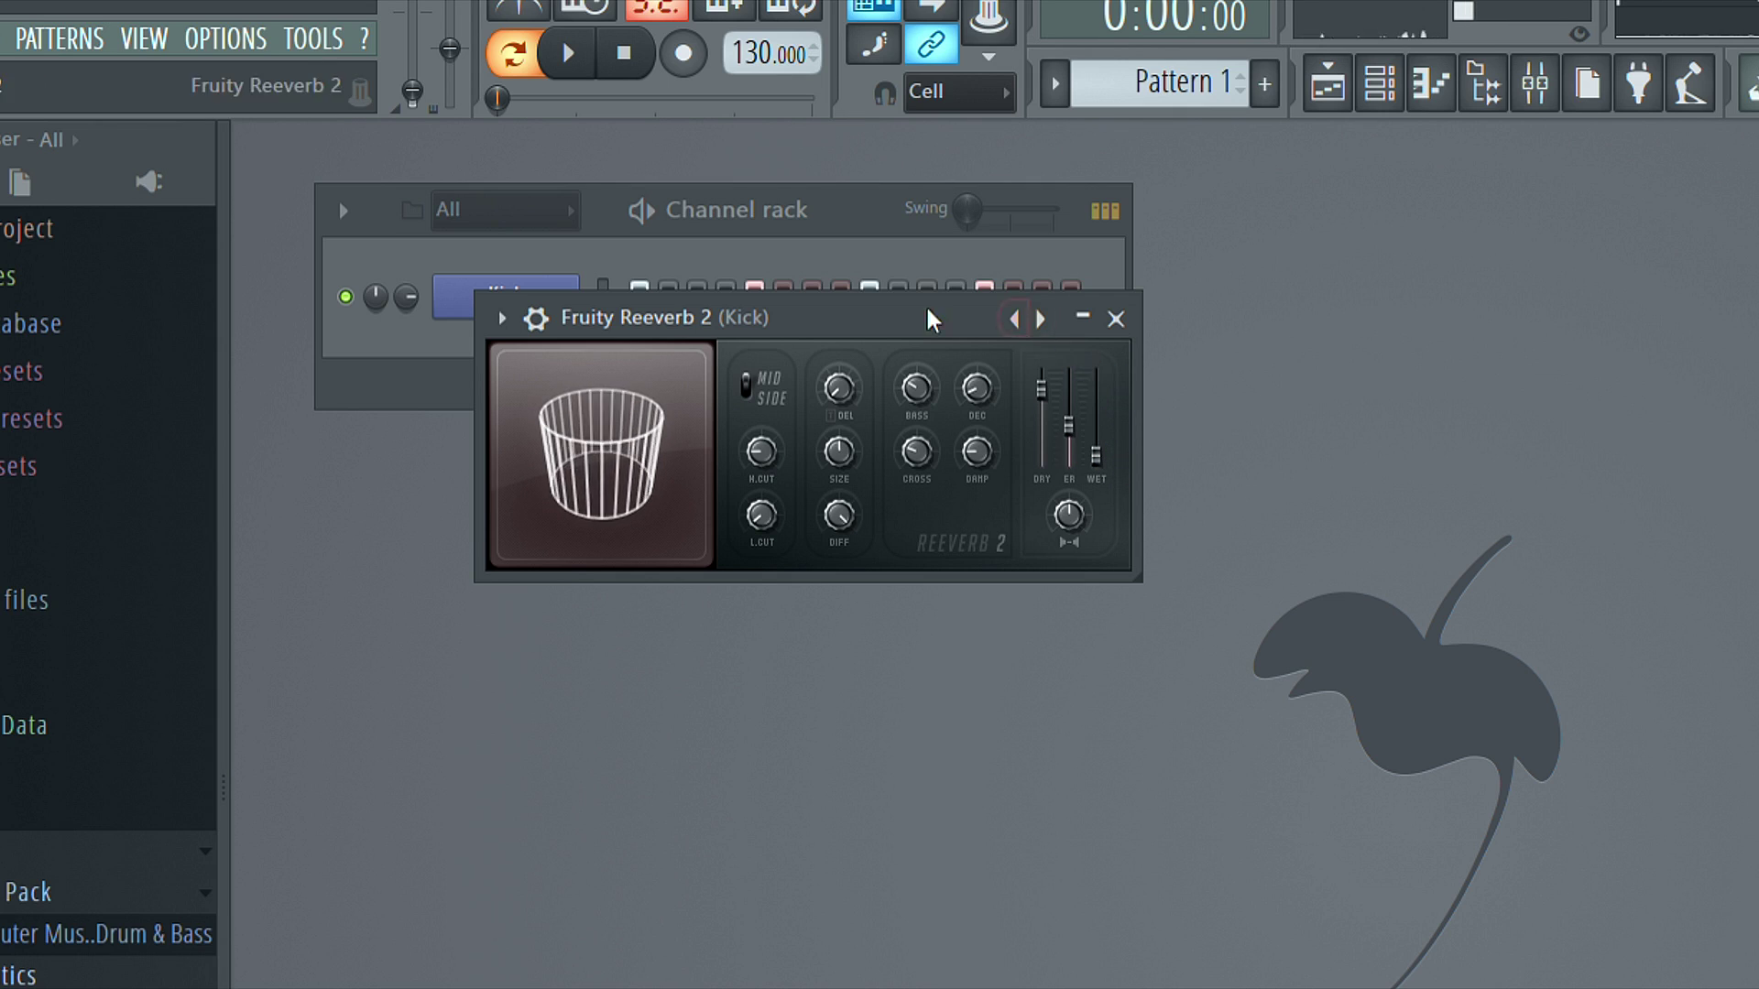
pyautogui.moveTo(904, 318); pyautogui.dragTo(939, 325)
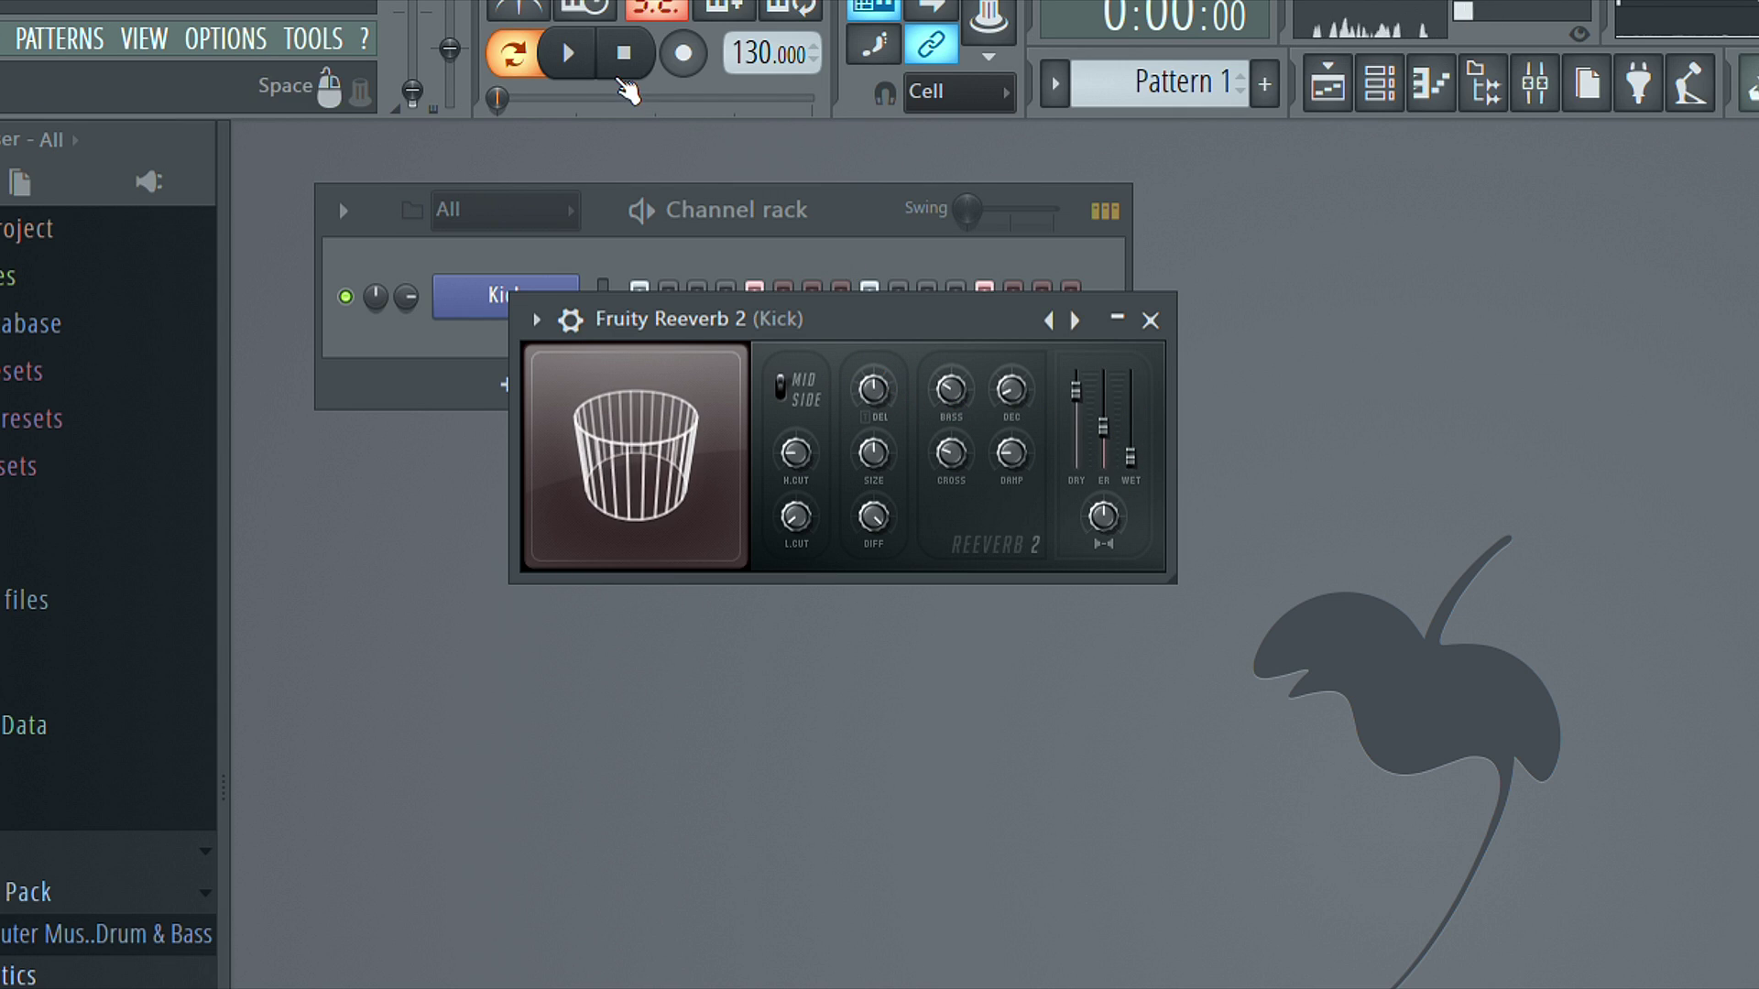
pyautogui.click(568, 52)
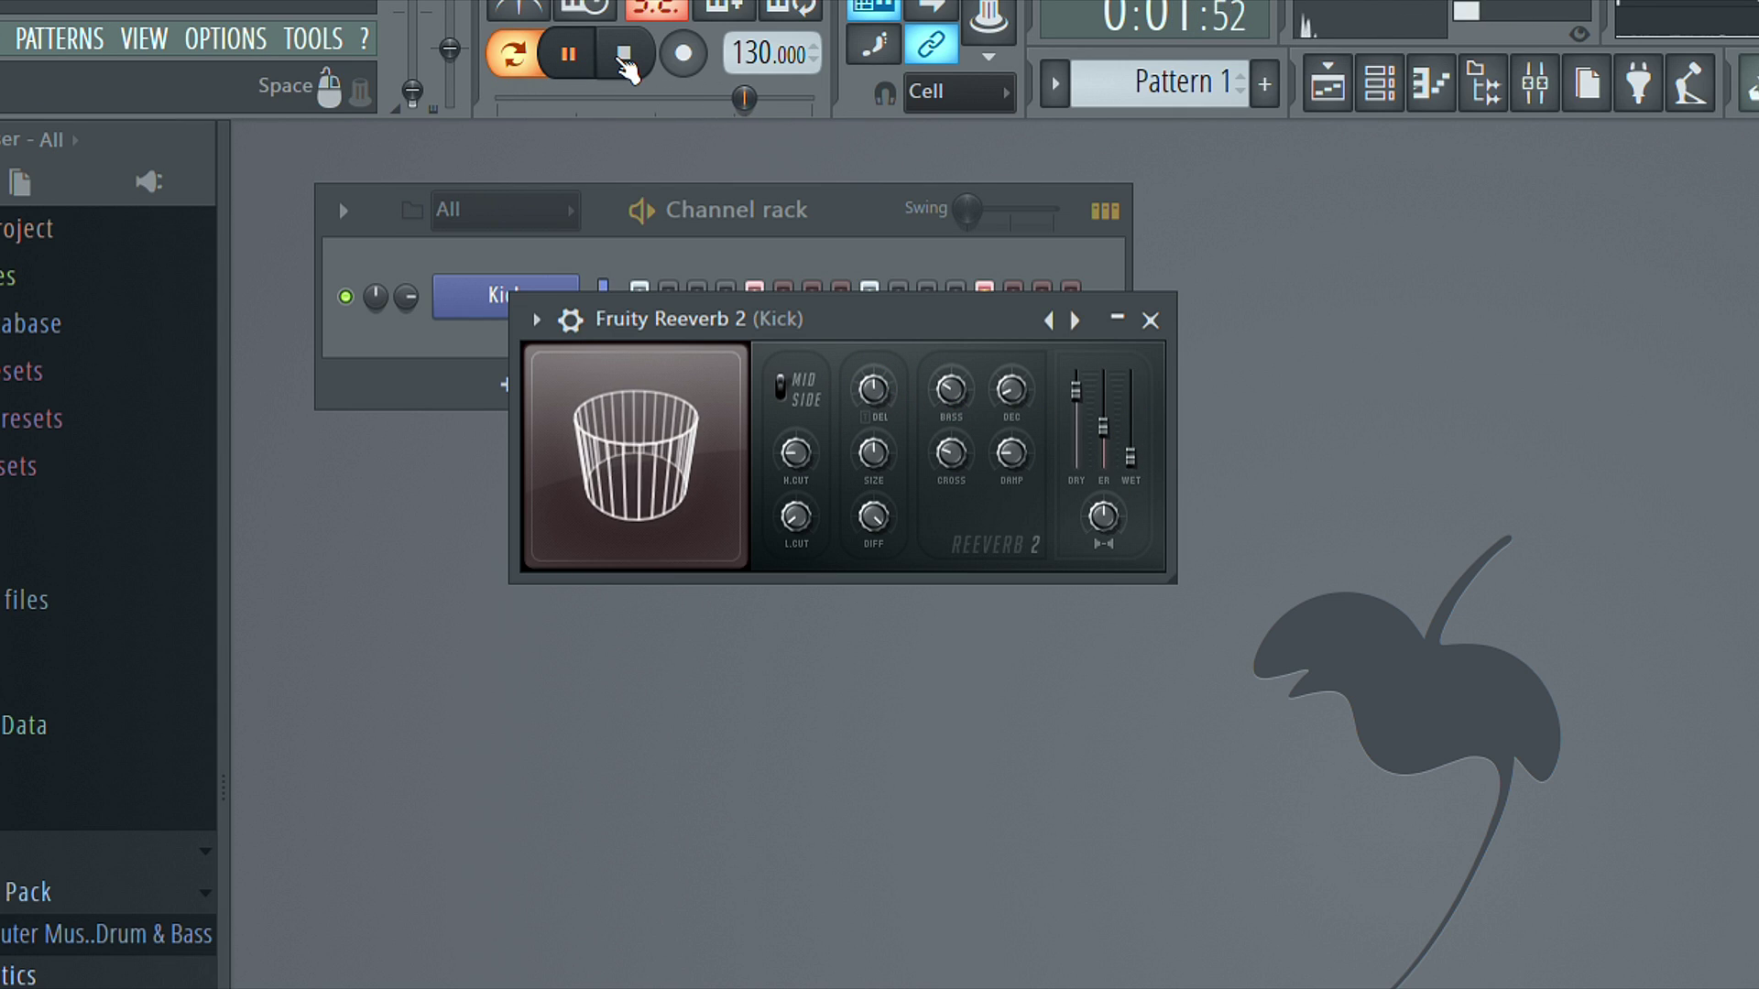
# Step: Raise the Fruity Reeverb 2 DEL pre-delay to 205 ms, auditioning the pattern around it
pyautogui.click(622, 55)
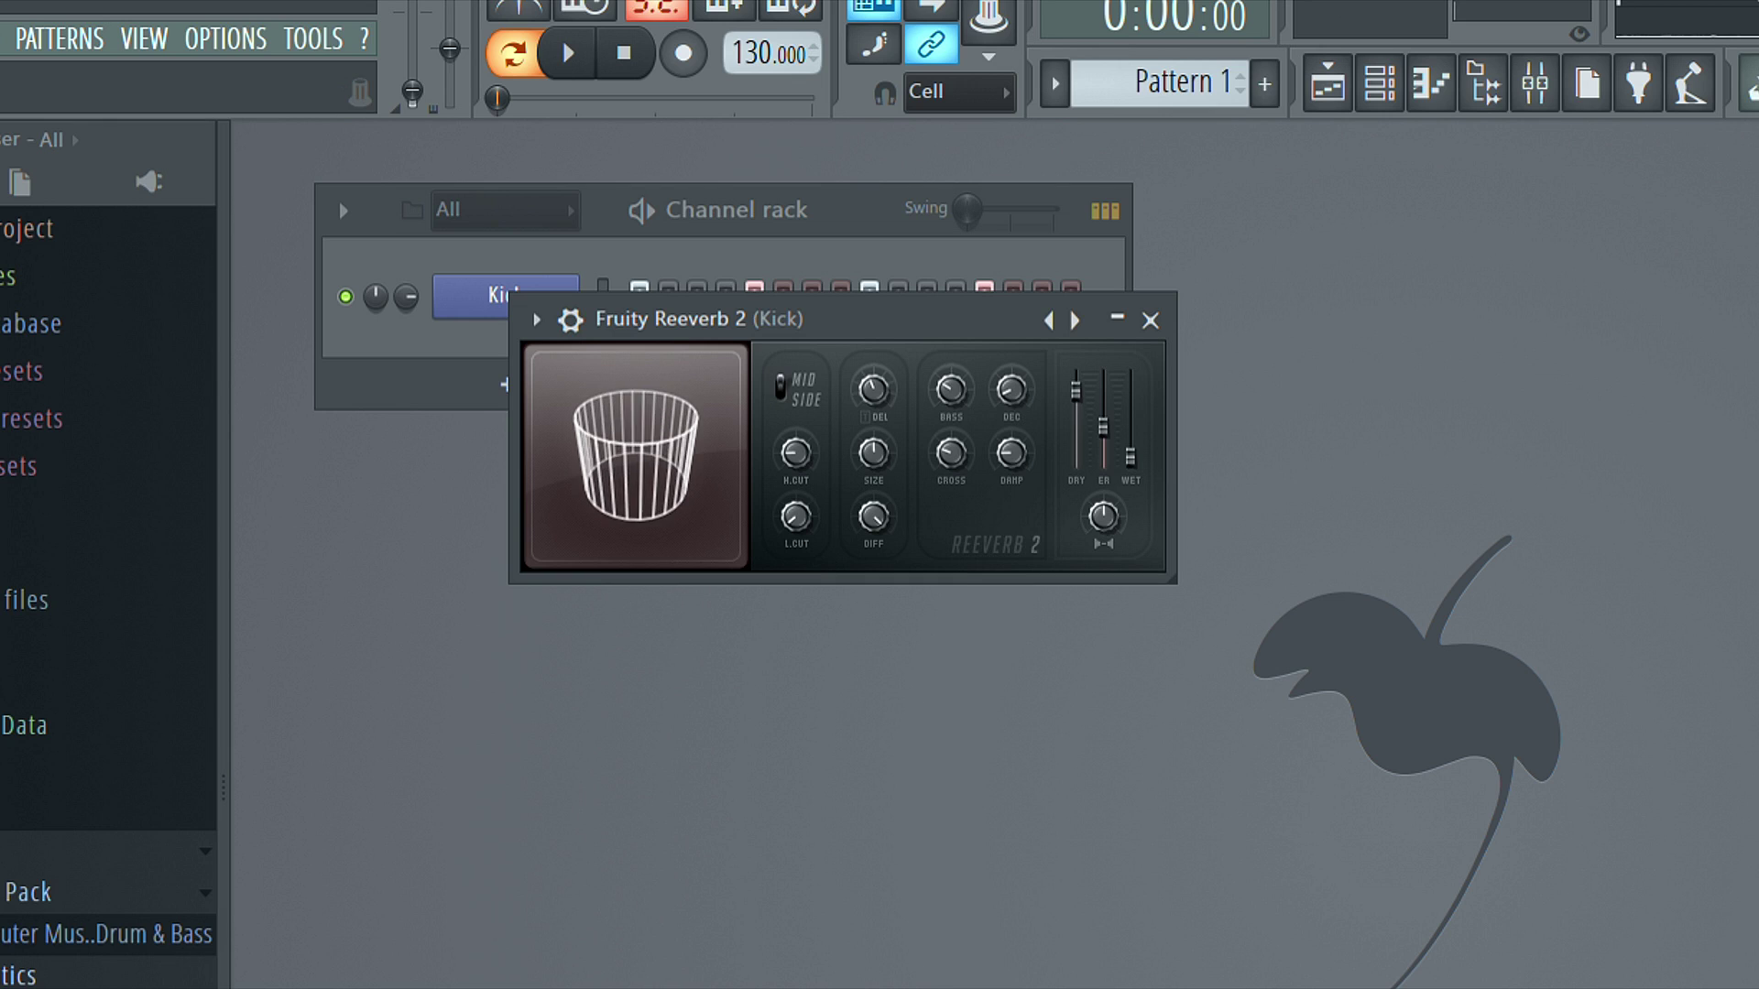
pyautogui.moveTo(874, 389); pyautogui.dragTo(875, 371)
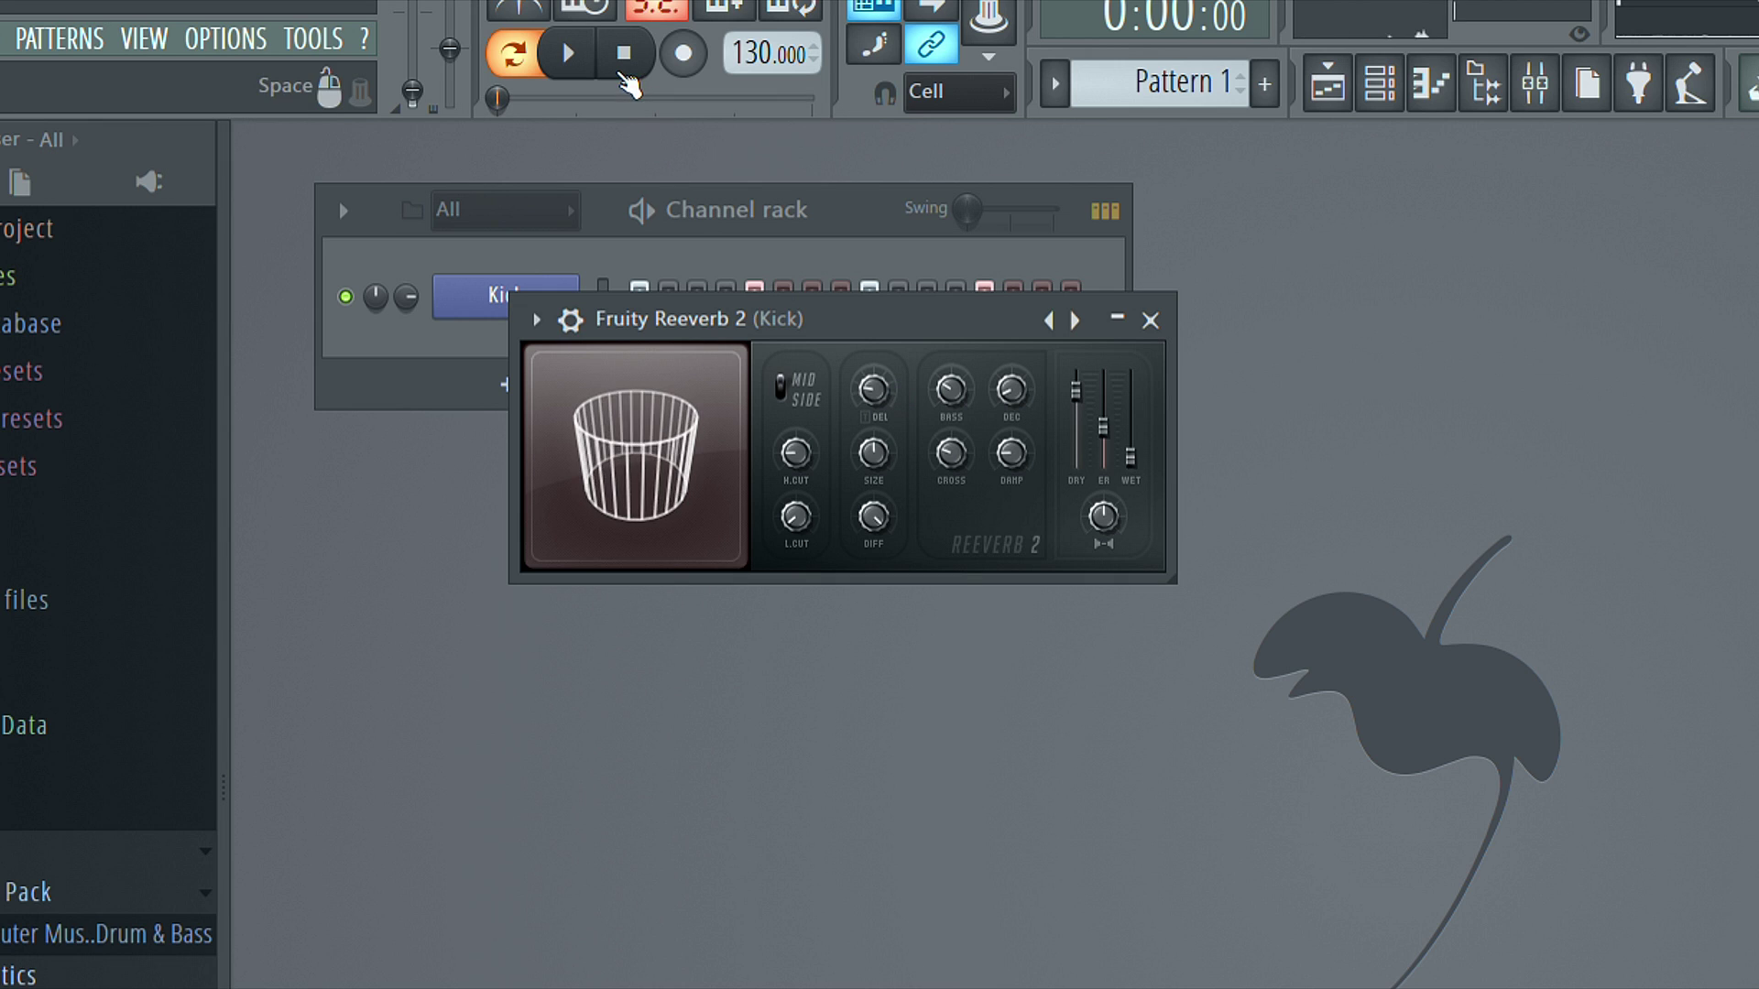
pyautogui.press('space')
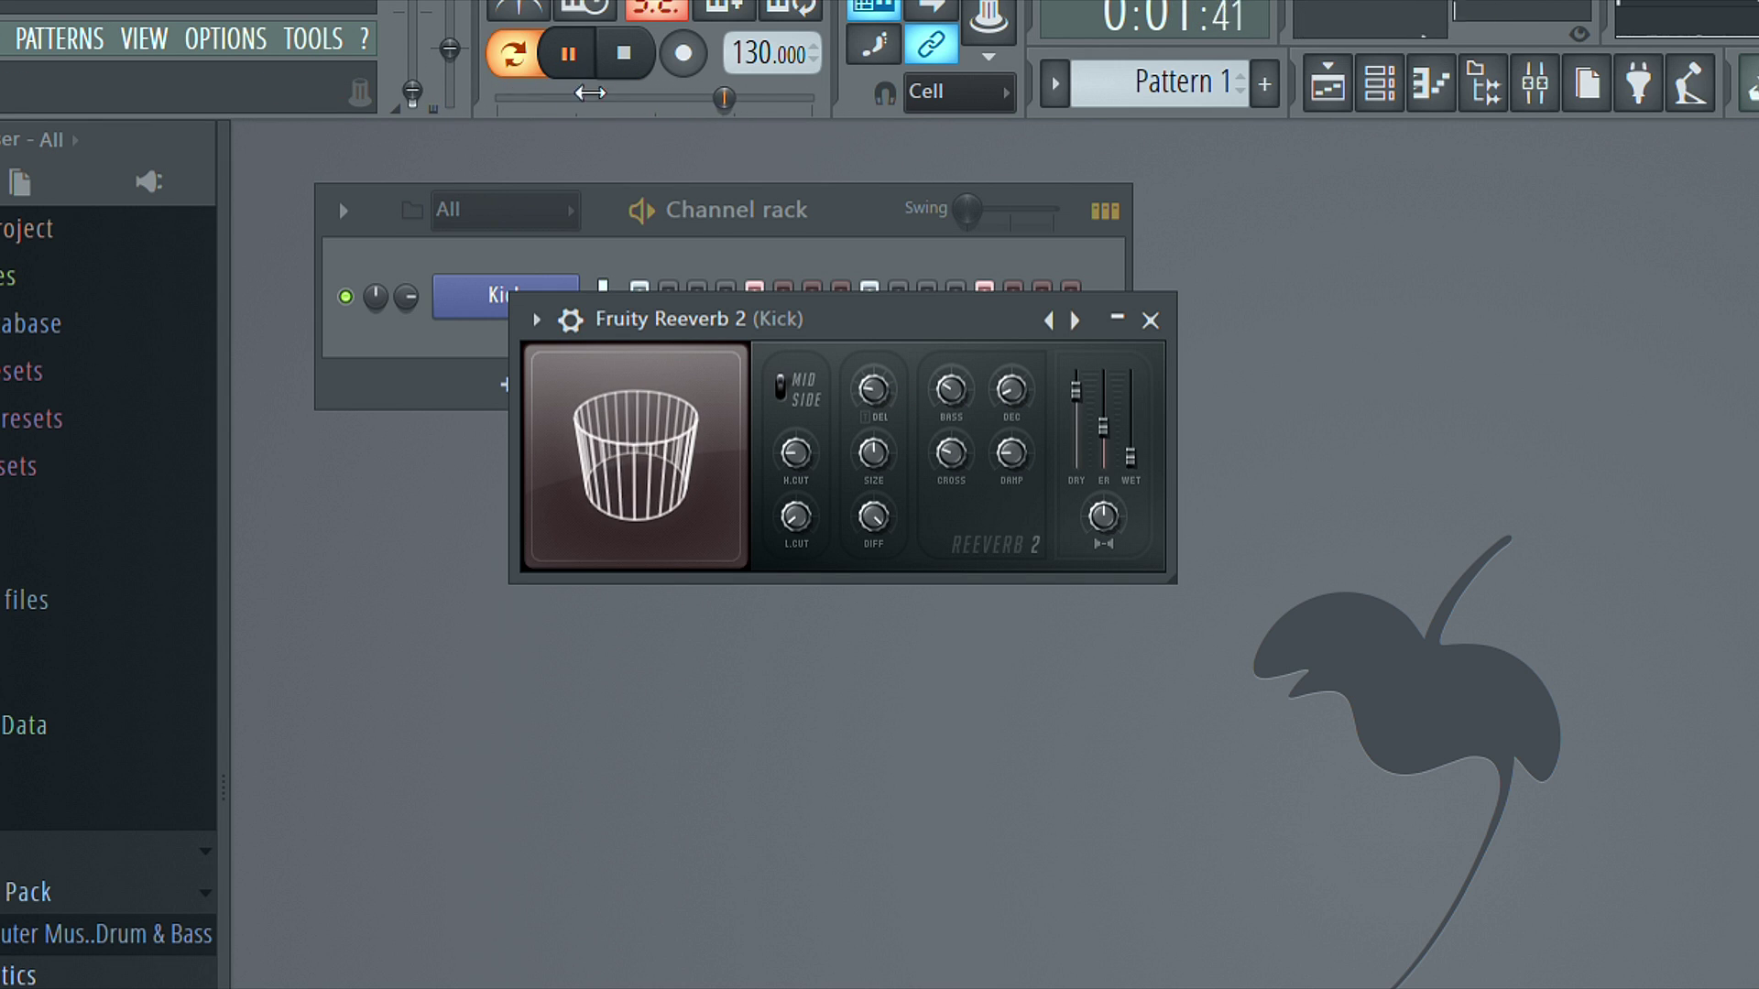
pyautogui.click(623, 53)
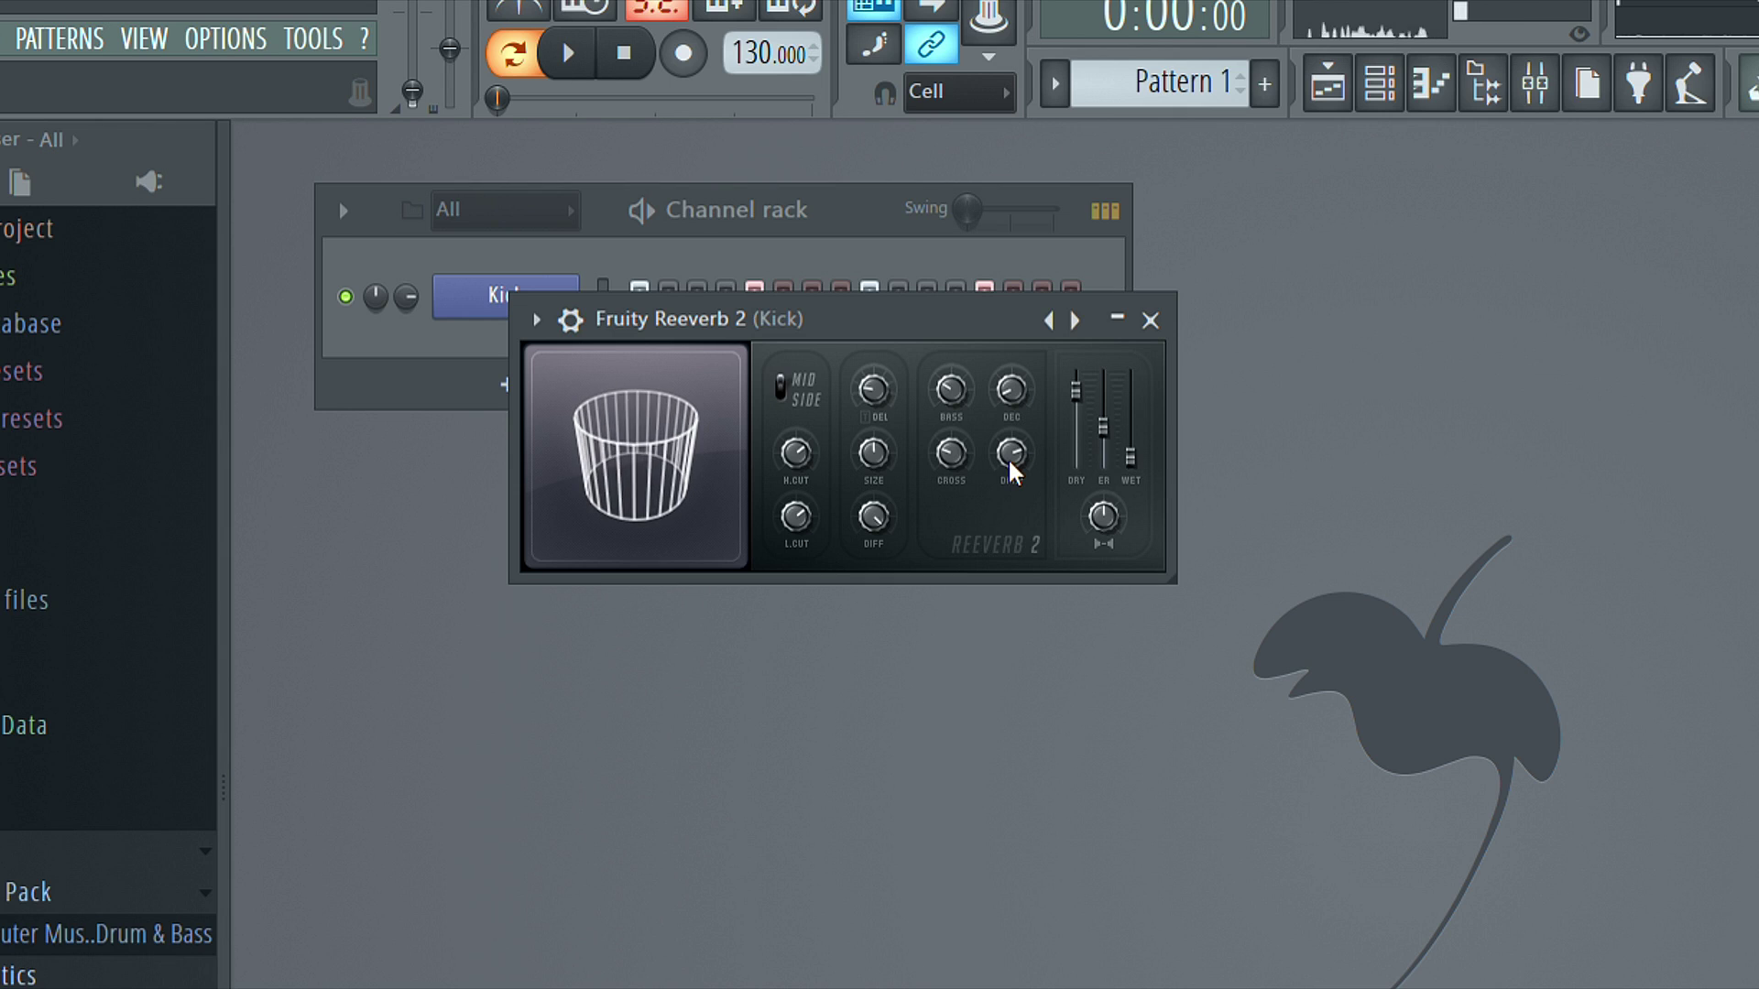
pyautogui.click(569, 52)
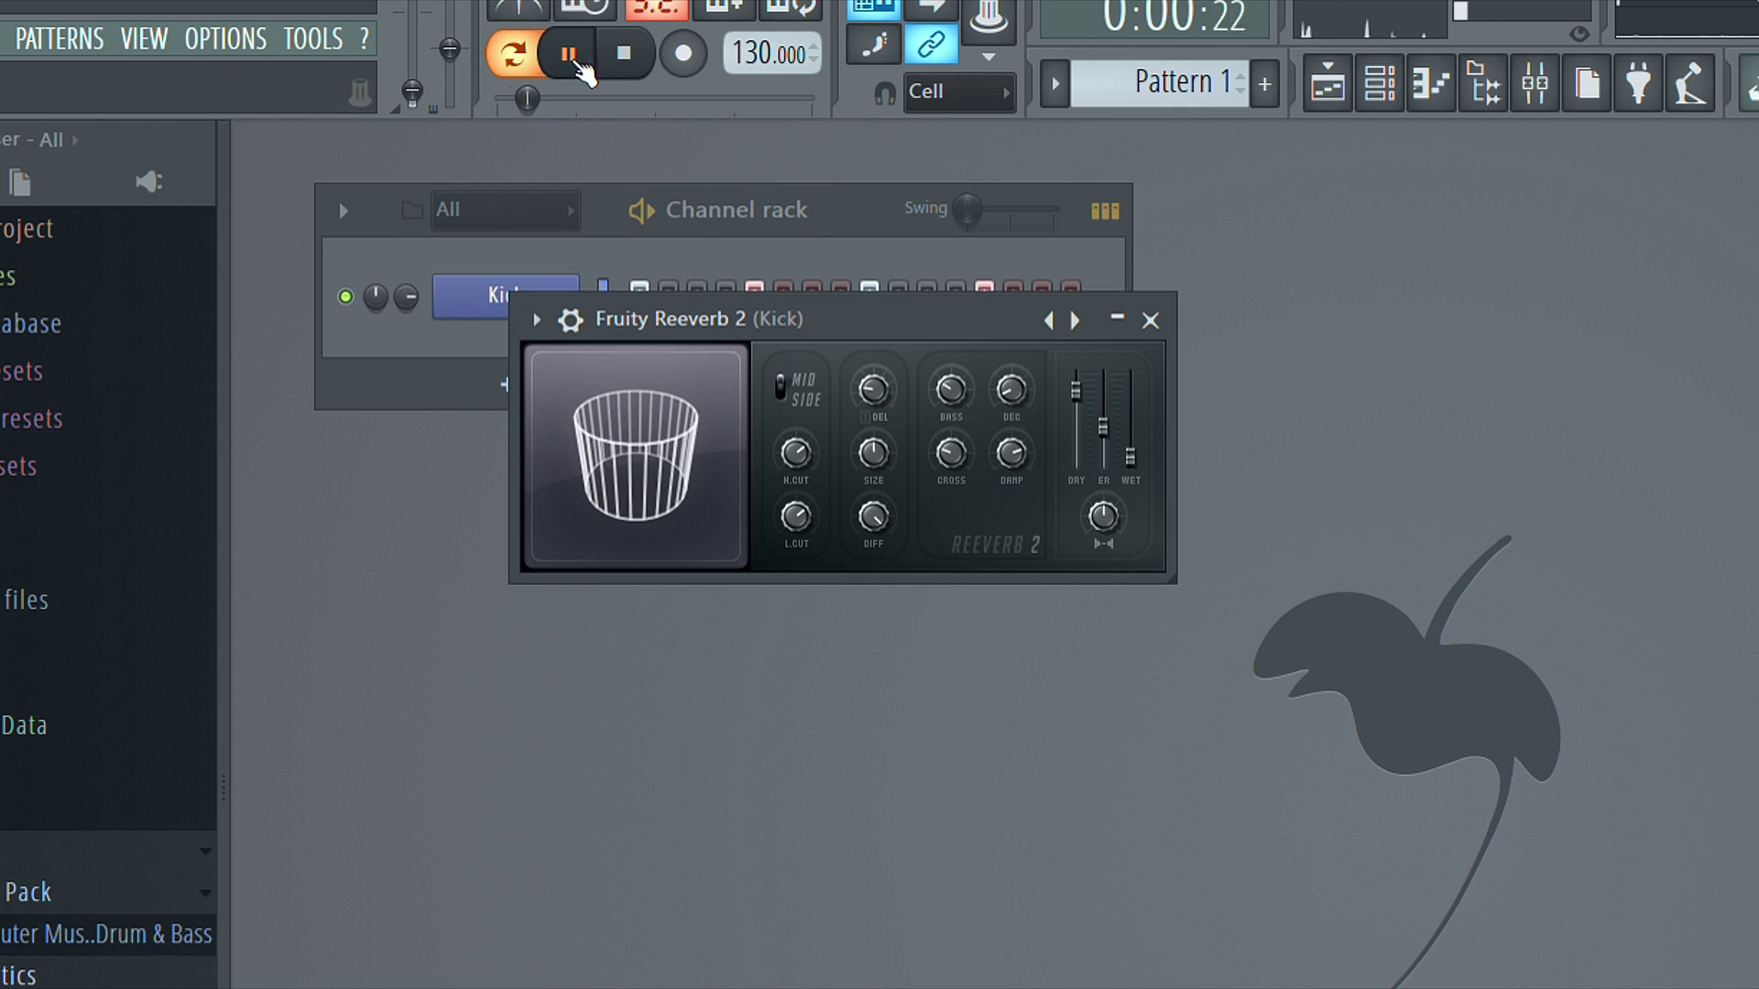
pyautogui.moveTo(410, 90); pyautogui.dragTo(412, 49)
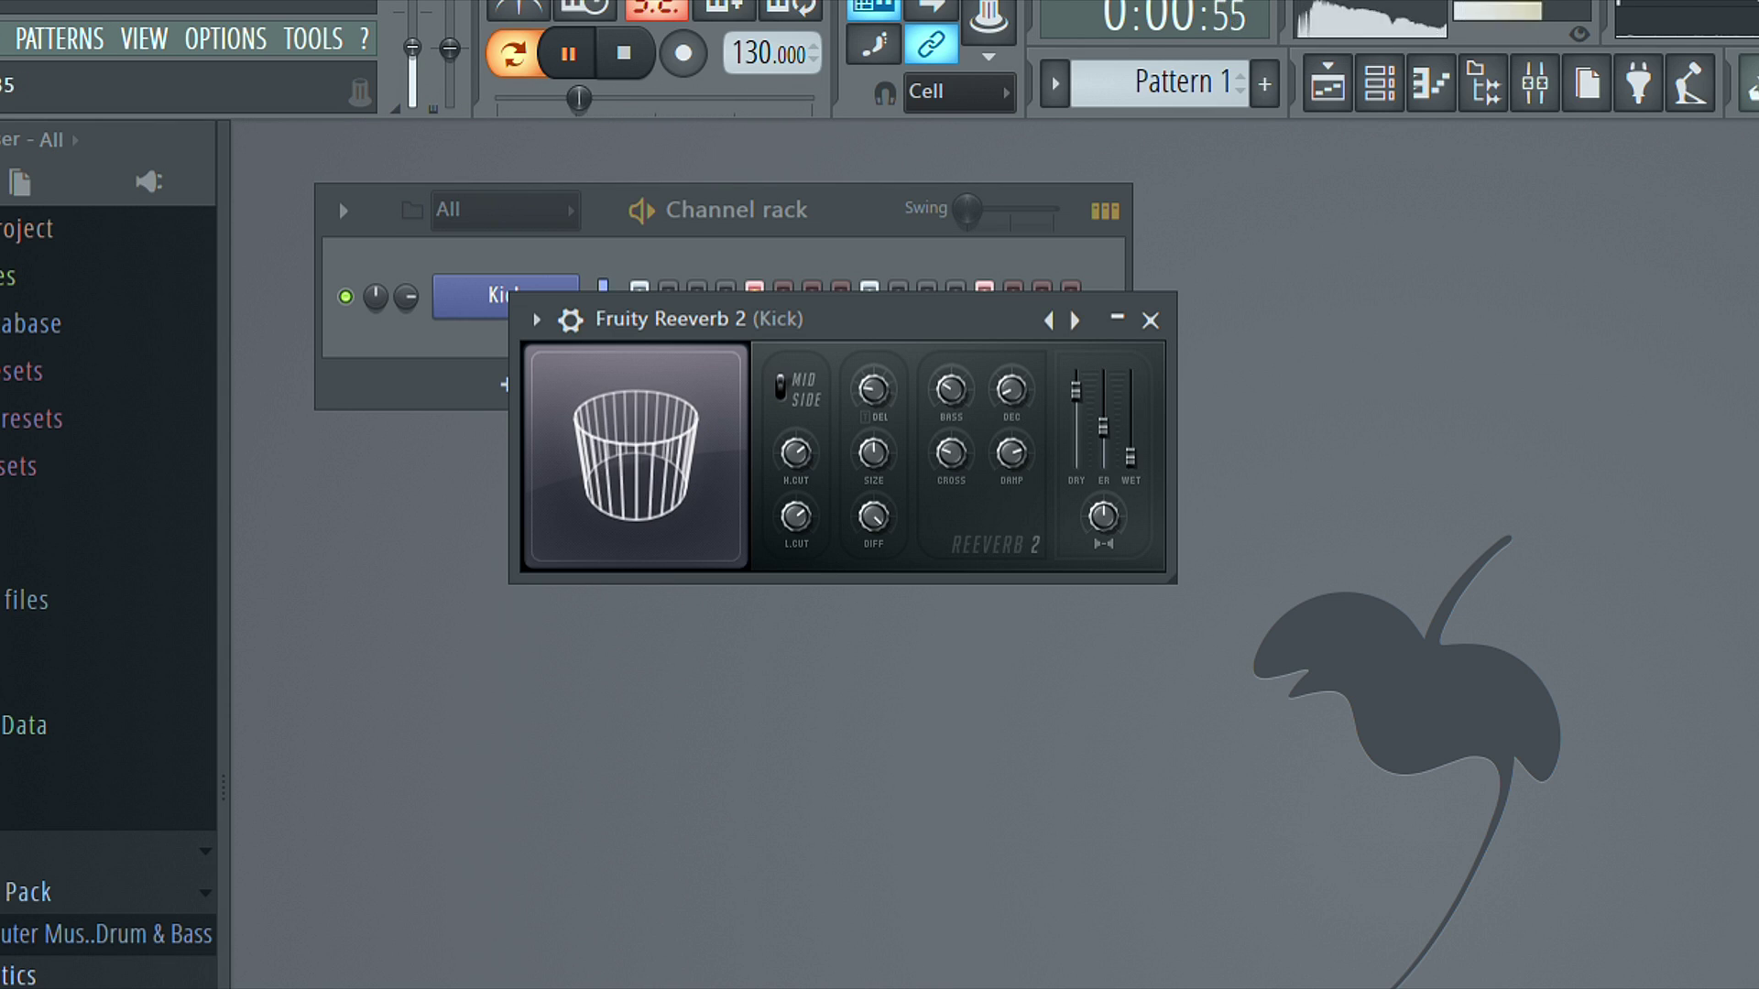
pyautogui.moveTo(411, 49); pyautogui.dragTo(411, 90)
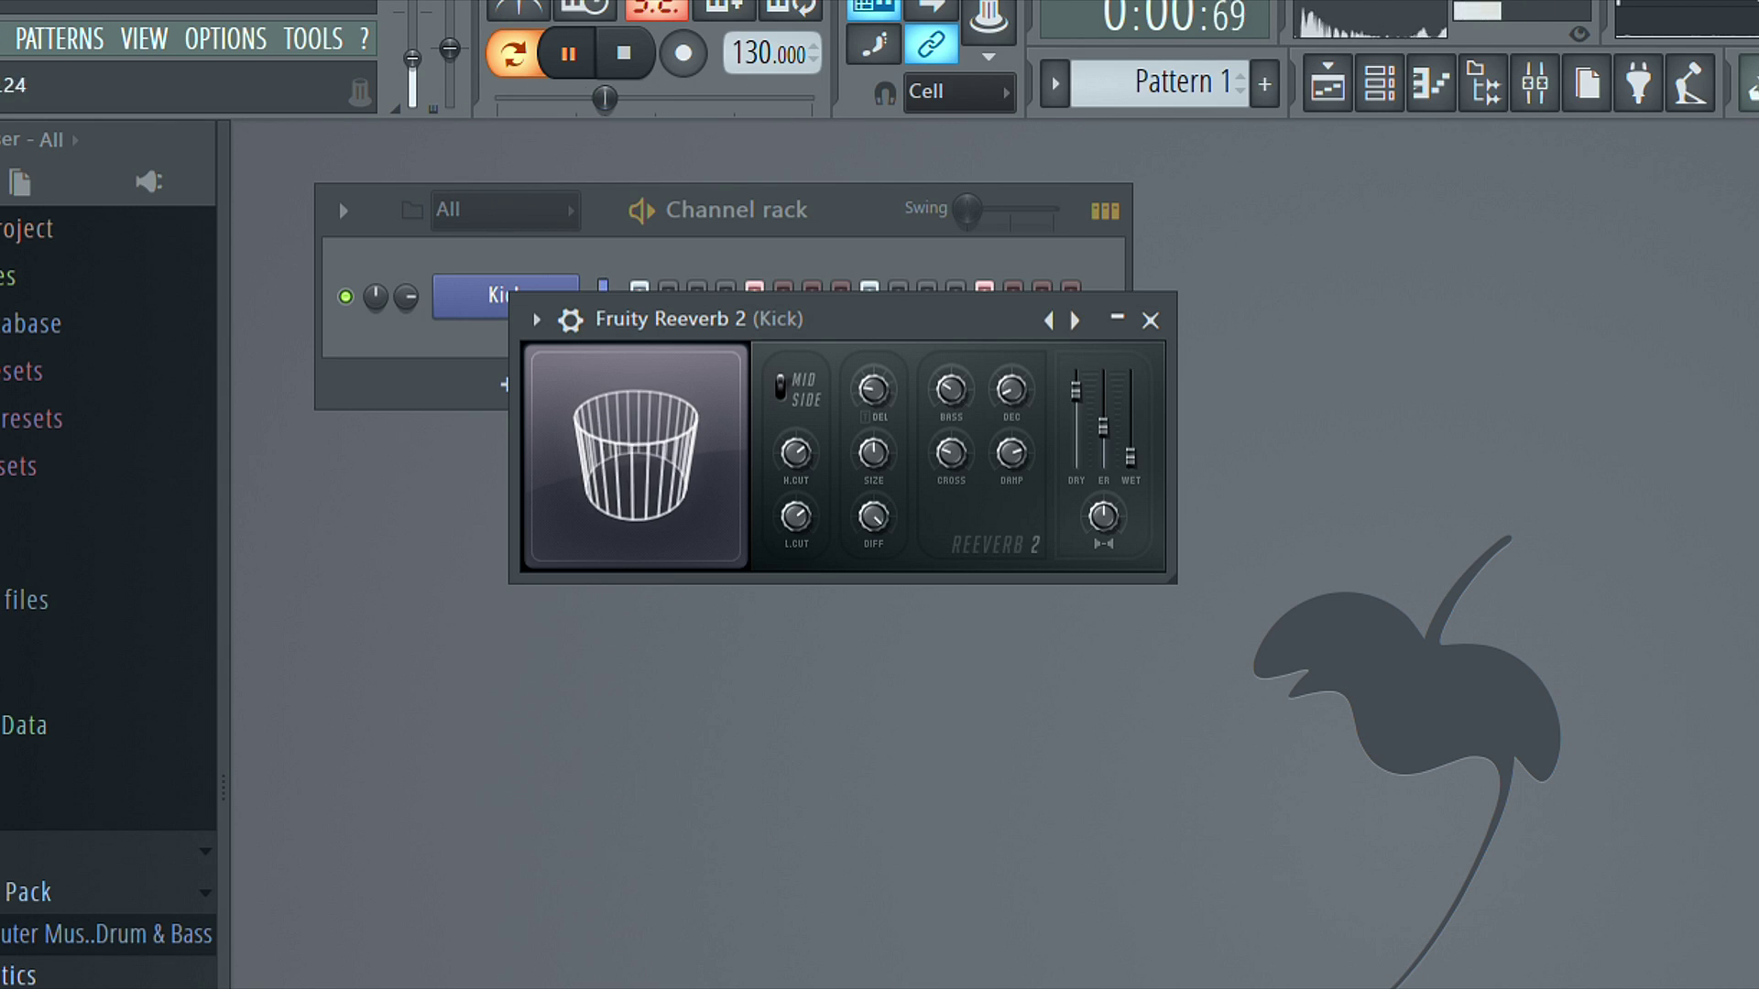
pyautogui.click(622, 52)
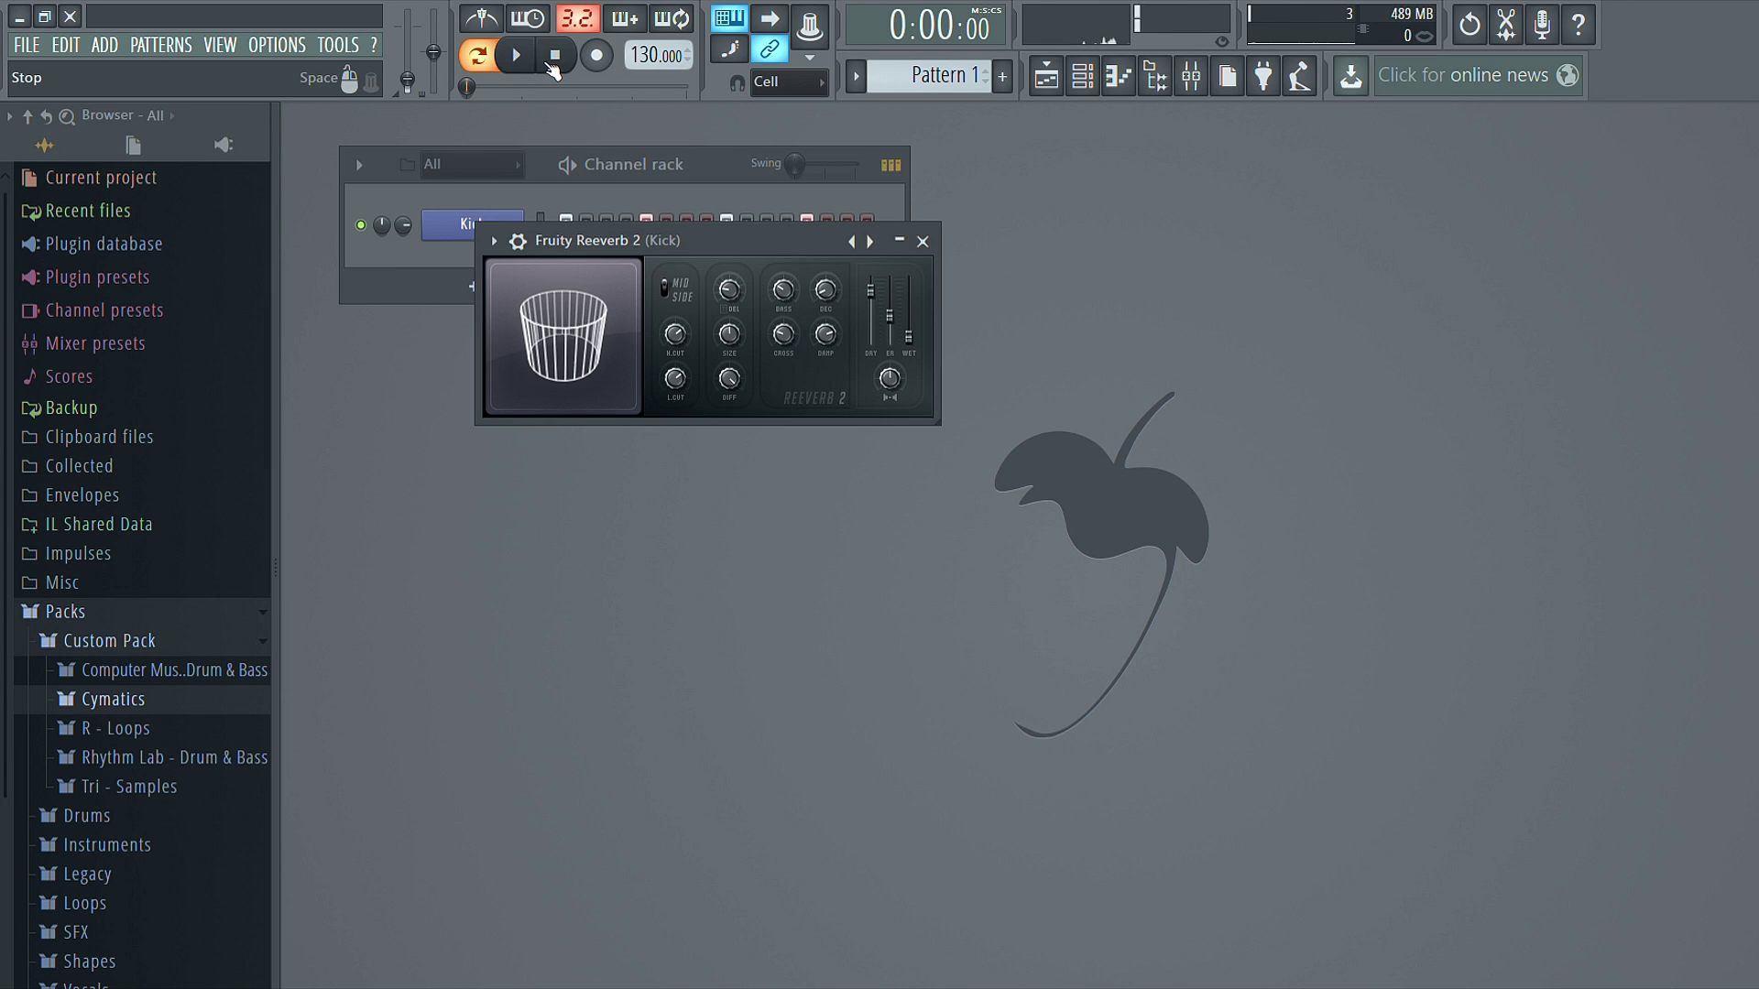
pyautogui.moveTo(749, 242); pyautogui.dragTo(767, 233)
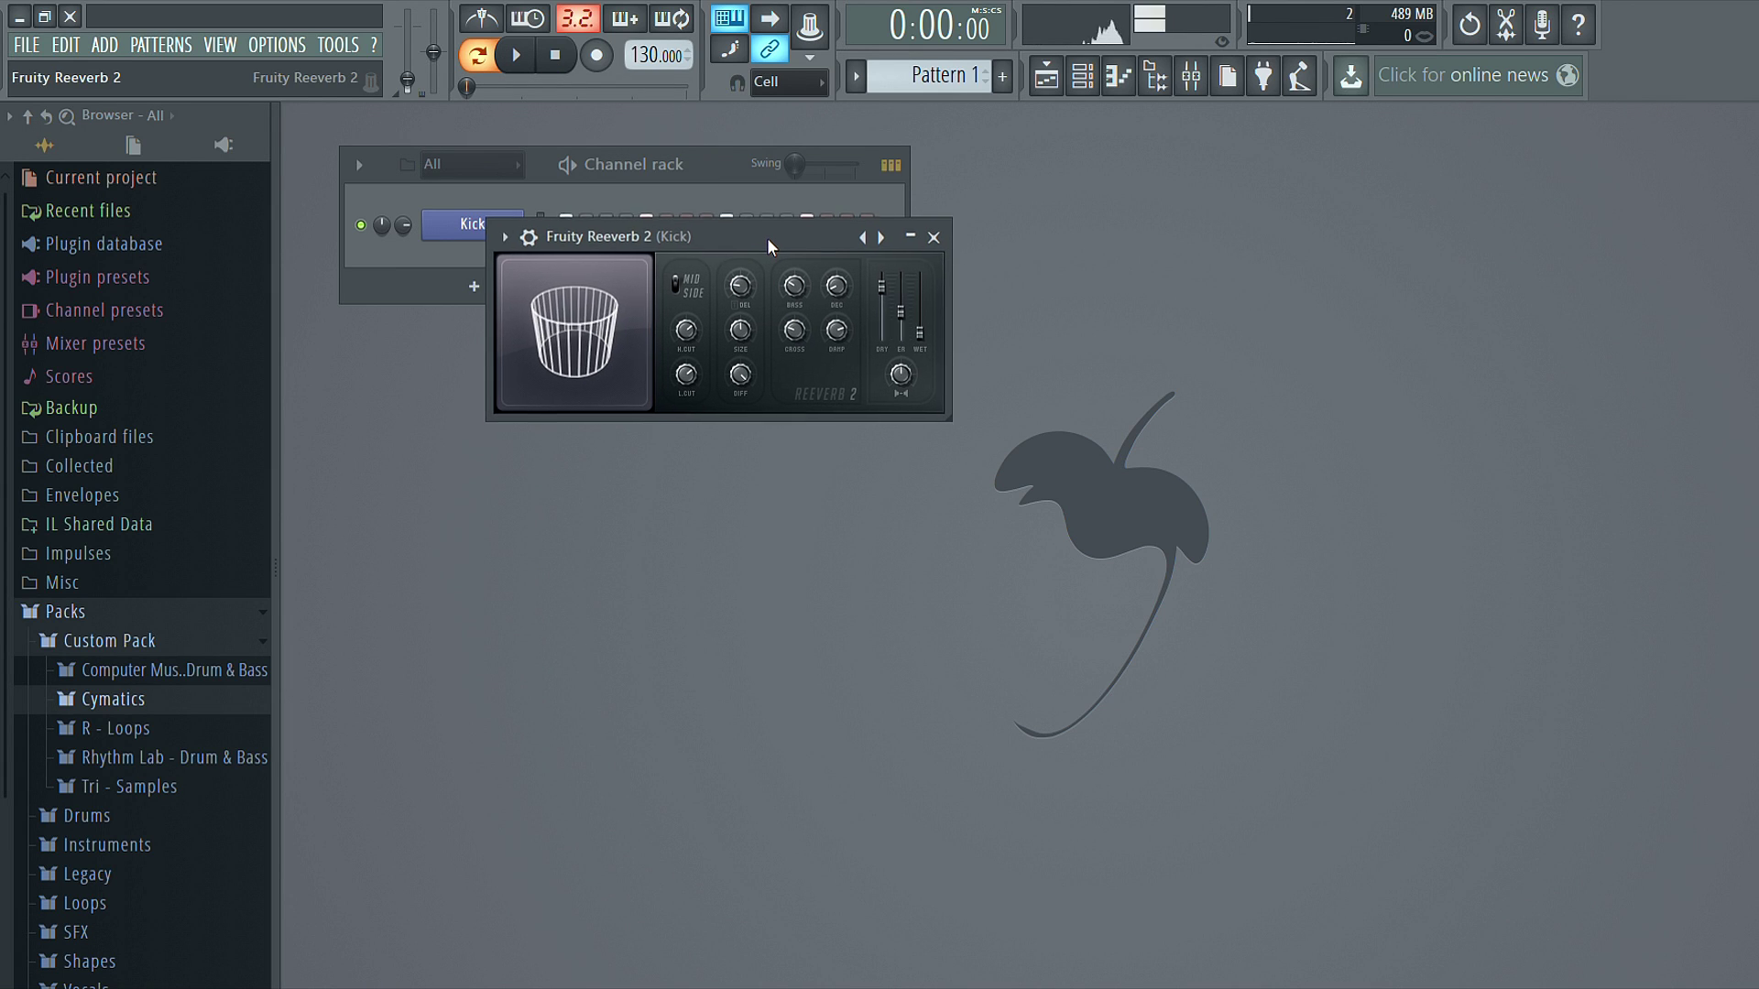